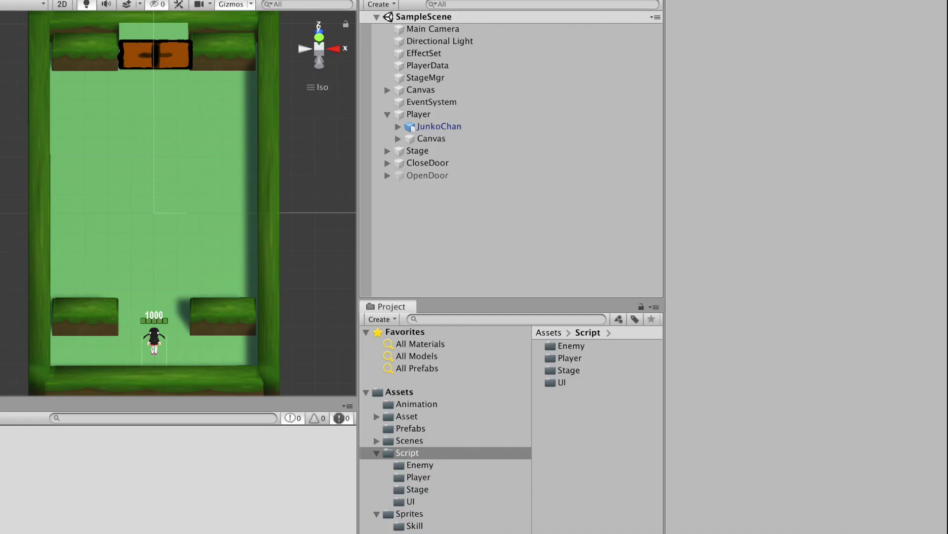
Create a UiController C# script in Script/UI and drag it onto the Canvas's Inspector.
{"action": "right_click", "coordinate": [578, 470]}
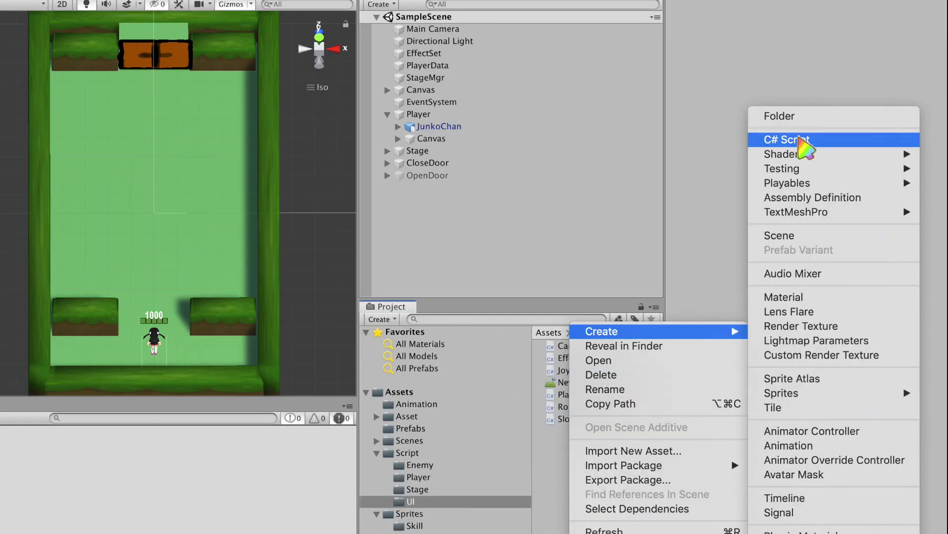
{"action": "key", "text": "Escape"}
{"action": "type", "text": "E"}
{"action": "type", "text": "UiController"}
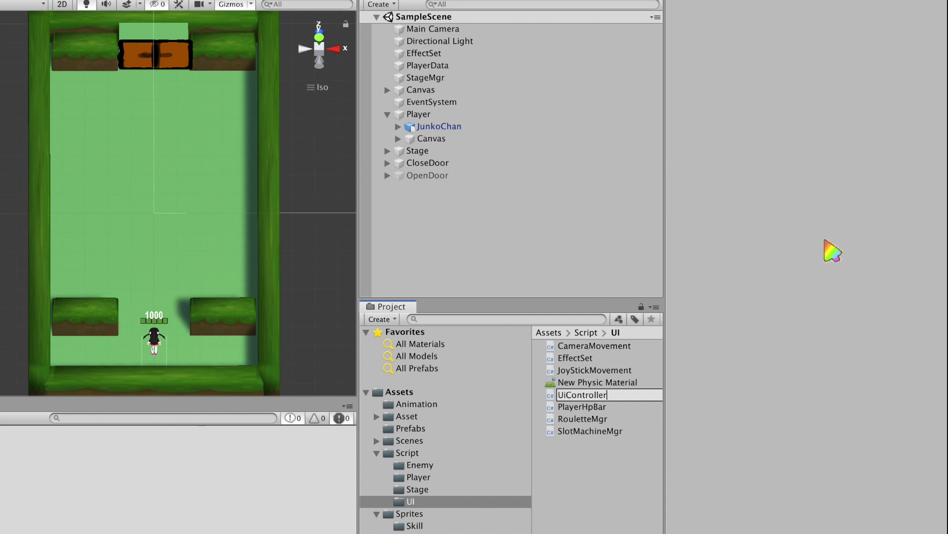
{"action": "key", "text": "Return"}
{"action": "left_click", "coordinate": [421, 89]}
{"action": "left_click_drag", "start_coordinate": [583, 431], "coordinate": [792, 218]}
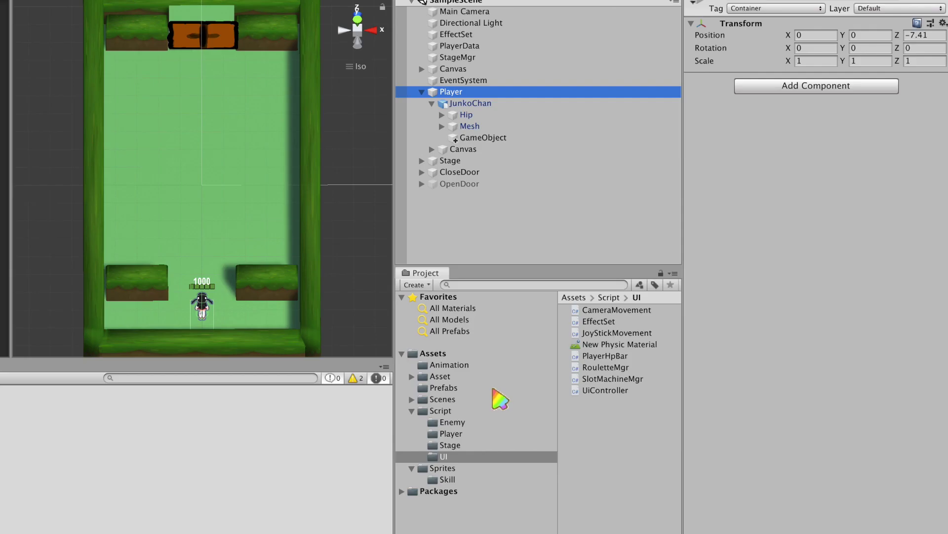
Place the Cartoon FX CFX3_ResurrectionLight_Circle effect under JunkoChan in the Hierarchy.
{"action": "left_click", "coordinate": [412, 376]}
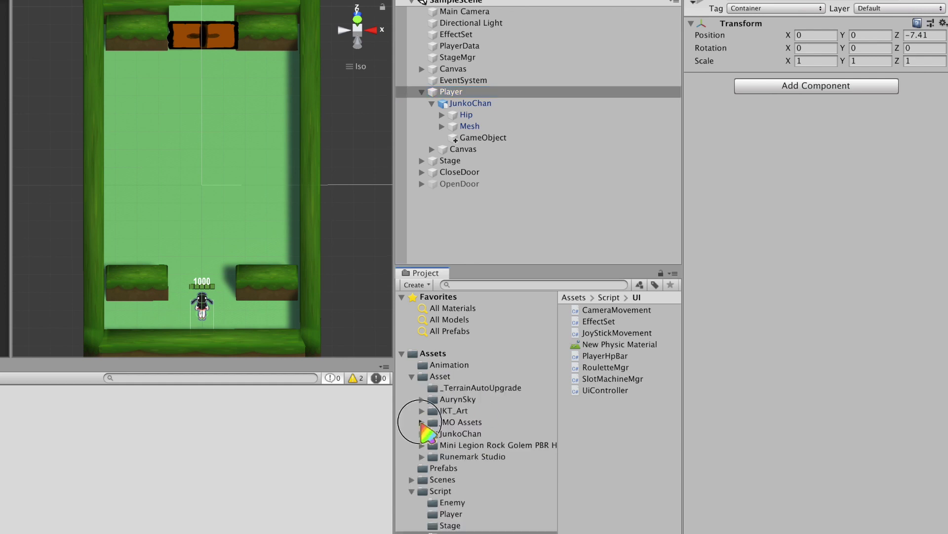
{"action": "left_click", "coordinate": [421, 422], "text": "alt"}
{"action": "scroll", "coordinate": [502, 423], "scroll_direction": "down", "scroll_amount": 1}
{"action": "left_click", "coordinate": [483, 482]}
{"action": "left_click", "coordinate": [480, 517]}
{"action": "left_click_drag", "start_coordinate": [625, 321], "coordinate": [477, 115]}
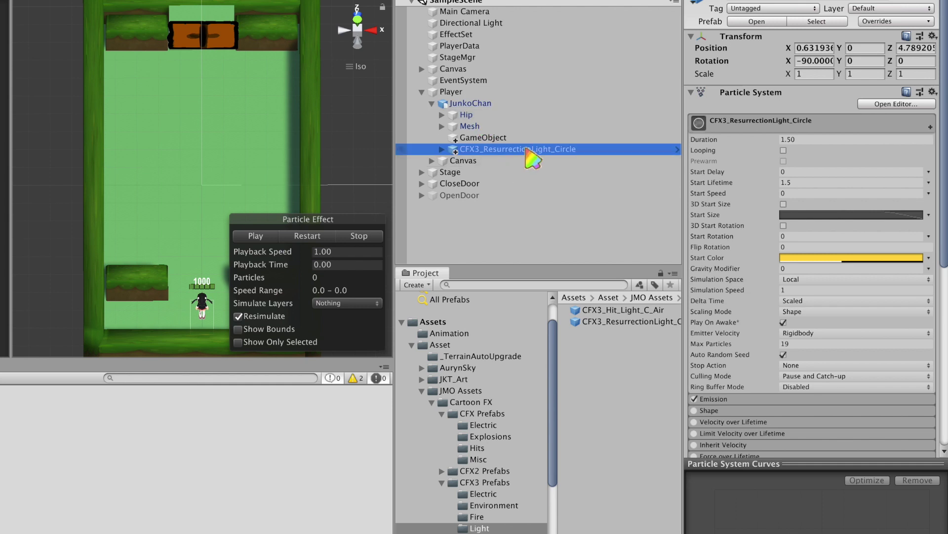
Unpack the effect prefab, reset its position, and assign it as EffectSet's Player Level Up Effect.
{"action": "right_click", "coordinate": [534, 149]}
{"action": "left_click", "coordinate": [614, 306]}
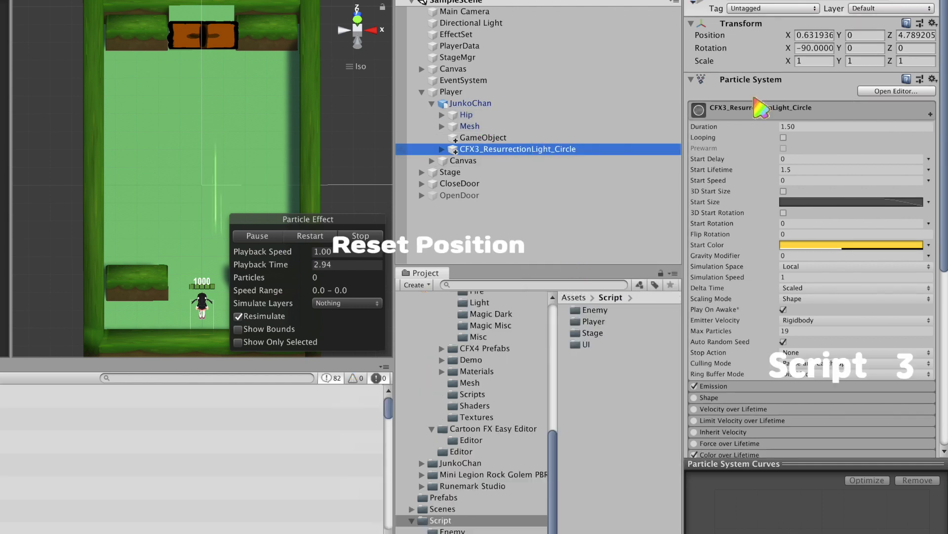
{"action": "left_click", "coordinate": [933, 23]}
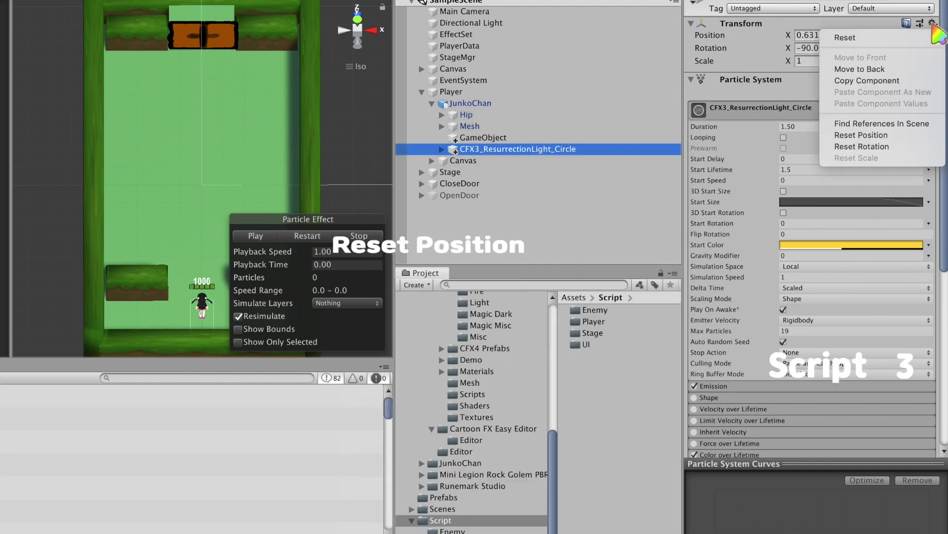
{"action": "left_click", "coordinate": [910, 137]}
{"action": "left_click_drag", "start_coordinate": [603, 168], "coordinate": [855, 210]}
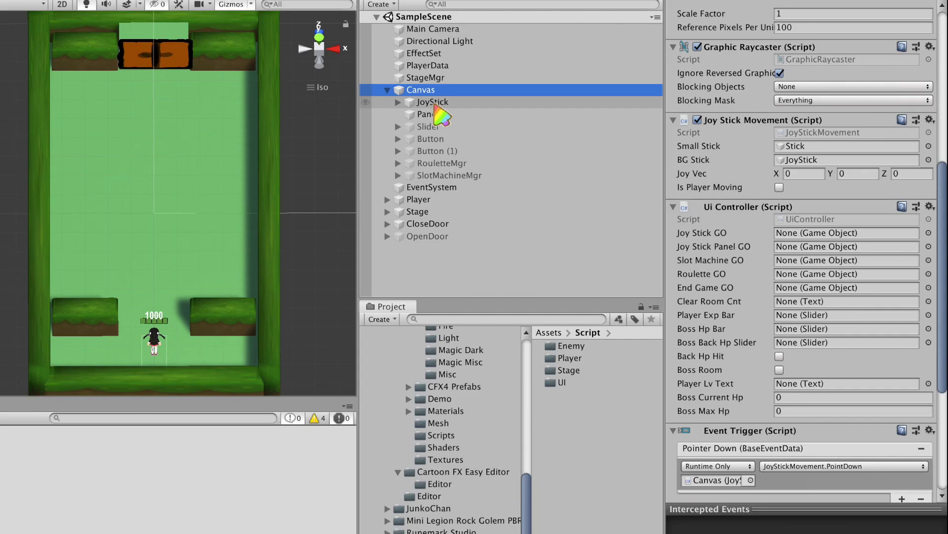
Reorder the Canvas children so JoyStick and Panel are listed last.
{"action": "left_click_drag", "start_coordinate": [435, 106], "coordinate": [403, 187]}
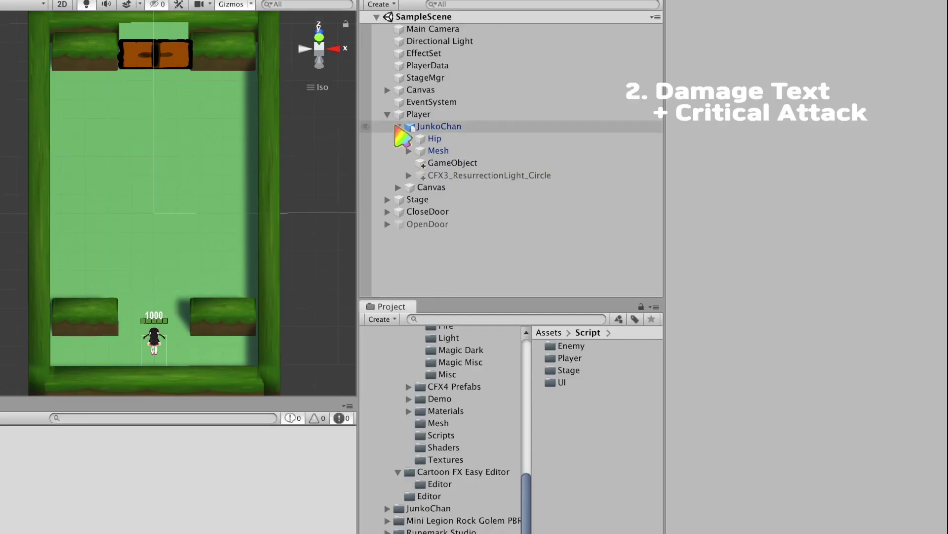
Create an empty object at the origin and add a Text Mesh component.
{"action": "right_click", "coordinate": [408, 185]}
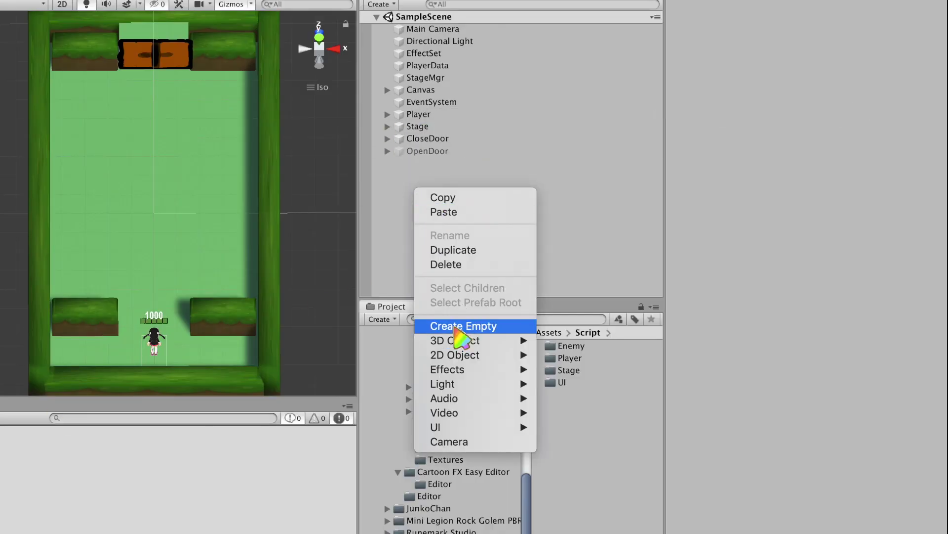
{"action": "left_click", "coordinate": [457, 326]}
{"action": "left_click", "coordinate": [941, 41]}
{"action": "left_click", "coordinate": [830, 54]}
{"action": "left_click", "coordinate": [806, 108]}
{"action": "type", "text": "mesh te"}
{"action": "left_click", "coordinate": [768, 197]}
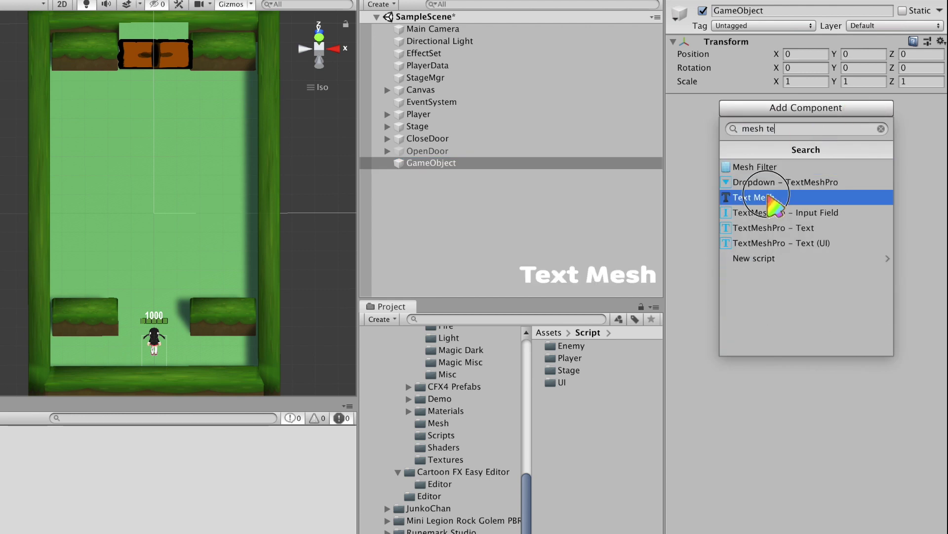
Set the Text Mesh to '-1234', font size 50, character size 0.2, middle center, centred, bold.
{"action": "left_click", "coordinate": [830, 143]}
{"action": "type", "text": "-1234"}
{"action": "left_click", "coordinate": [781, 244]}
{"action": "type", "text": "50"}
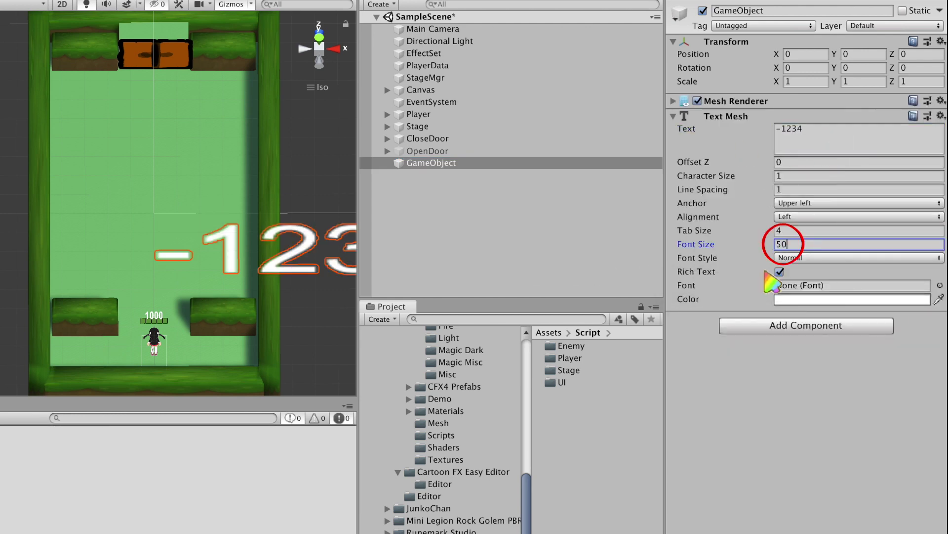
{"action": "left_click", "coordinate": [783, 175]}
{"action": "type", "text": "0.2"}
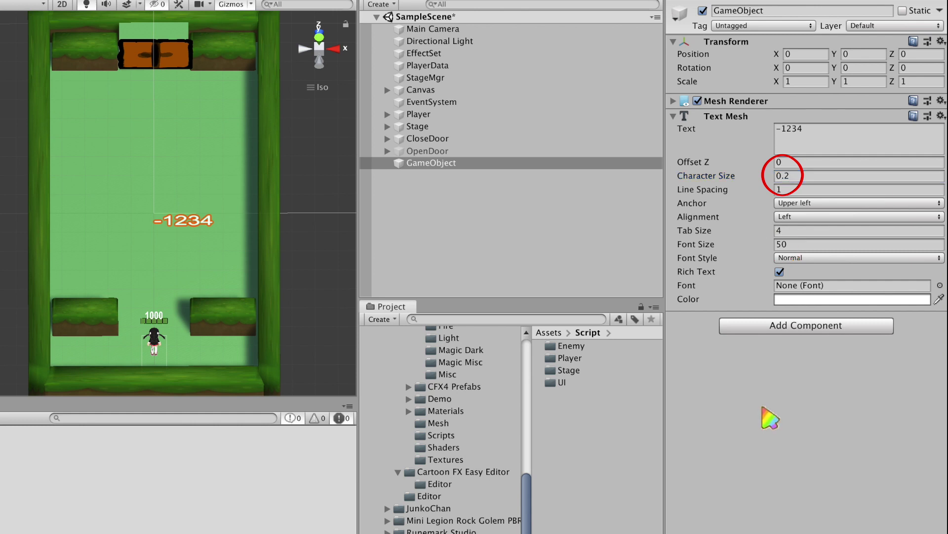
{"action": "left_click", "coordinate": [815, 203]}
{"action": "left_click", "coordinate": [815, 249]}
{"action": "left_click", "coordinate": [812, 218]}
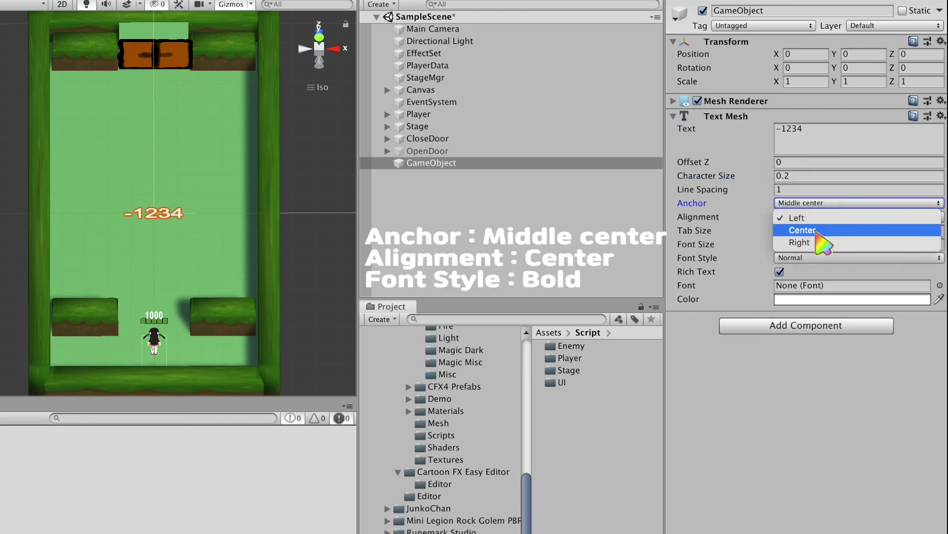
{"action": "left_click", "coordinate": [816, 231]}
{"action": "left_click", "coordinate": [830, 257]}
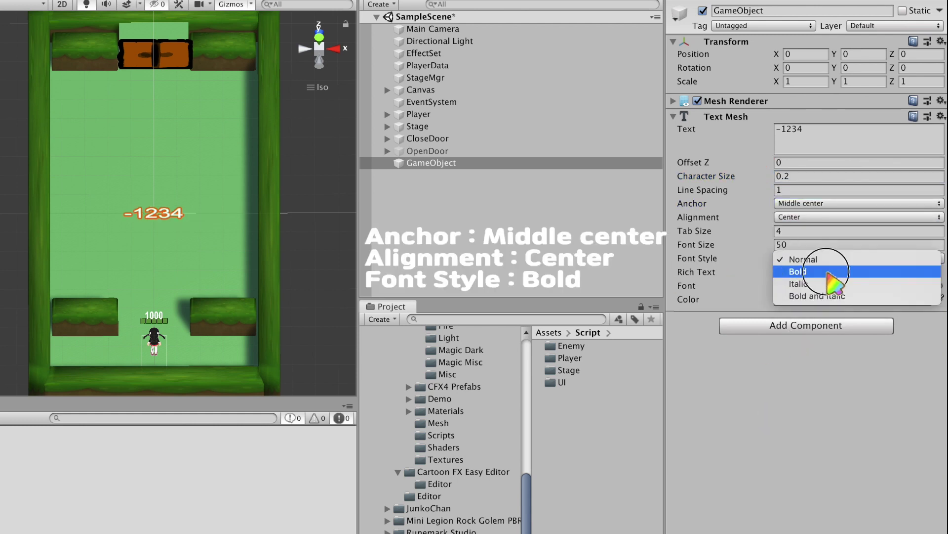
{"action": "left_click", "coordinate": [828, 272]}
Rename the object DmgTxt and attach a new DmgTxt script from the UI scripts folder.
{"action": "left_click", "coordinate": [431, 162]}
{"action": "type", "text": "DmgTxt"}
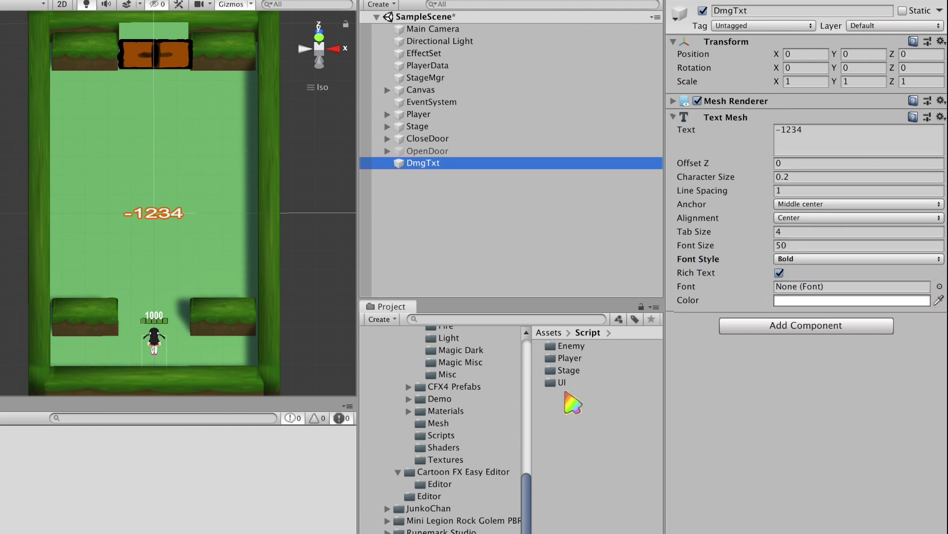
{"action": "double_click", "coordinate": [563, 383]}
{"action": "right_click", "coordinate": [558, 395]}
{"action": "left_click", "coordinate": [840, 200]}
{"action": "type", "text": "DmgTxt"}
{"action": "key", "text": "Return"}
{"action": "left_click", "coordinate": [424, 163]}
{"action": "left_click_drag", "start_coordinate": [575, 358], "coordinate": [776, 346]}
Save DmgTxt as a prefab in Prefabs and assign it as EffectSet's monster damage text.
{"action": "left_click", "coordinate": [474, 493]}
{"action": "left_click_drag", "start_coordinate": [424, 163], "coordinate": [605, 523]}
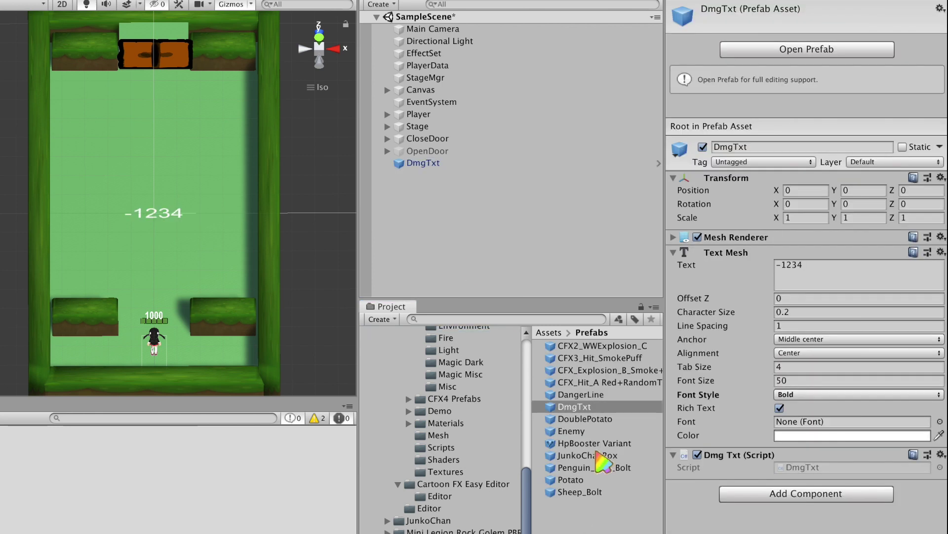
{"action": "left_click", "coordinate": [444, 213]}
{"action": "left_click", "coordinate": [424, 53]}
{"action": "left_click_drag", "start_coordinate": [575, 406], "coordinate": [830, 186]}
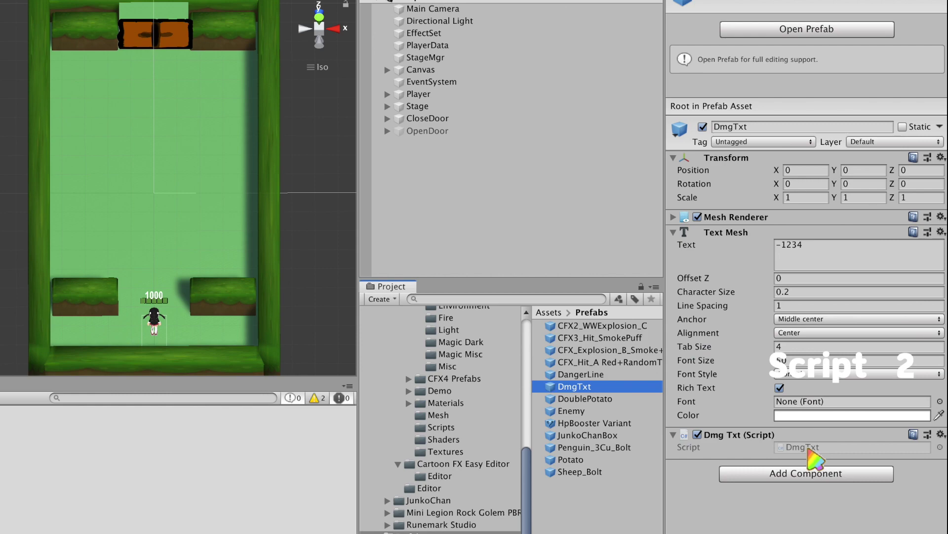
{"action": "left_click", "coordinate": [806, 447]}
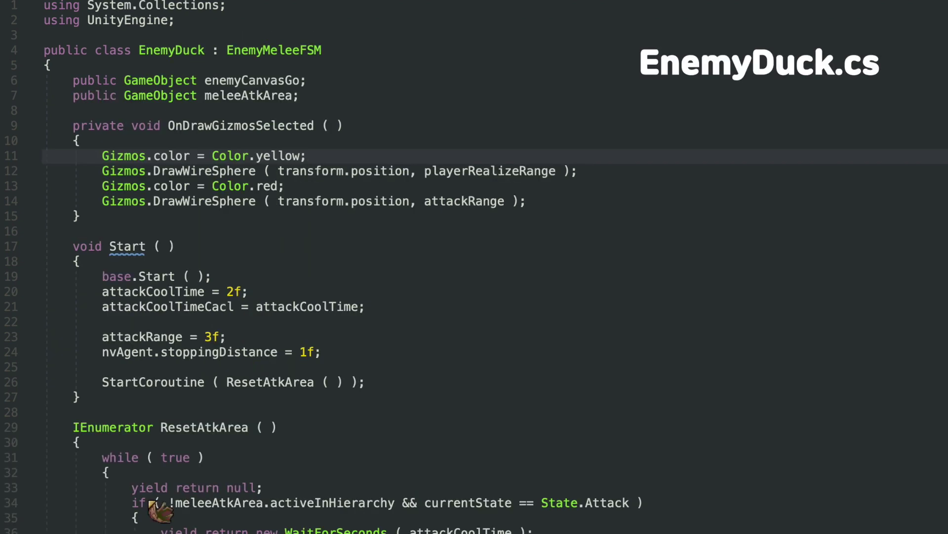
Scroll through DmgTxt.cs's DisplayDamage code for the red and white damage colours.
{"action": "left_click", "coordinate": [383, 477]}
{"action": "scroll", "coordinate": [383, 476], "scroll_direction": "down", "scroll_amount": 10}
{"action": "scroll", "coordinate": [391, 489], "scroll_direction": "down", "scroll_amount": 14}
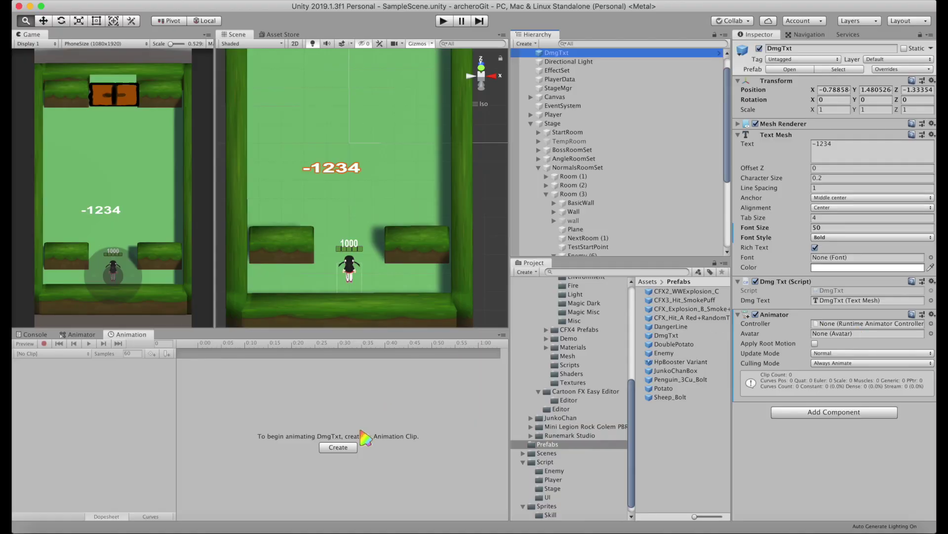
Create a DmgText animation clip keying Text Mesh character size, then add a UI Panel under Canvas.
{"action": "left_click", "coordinate": [344, 450]}
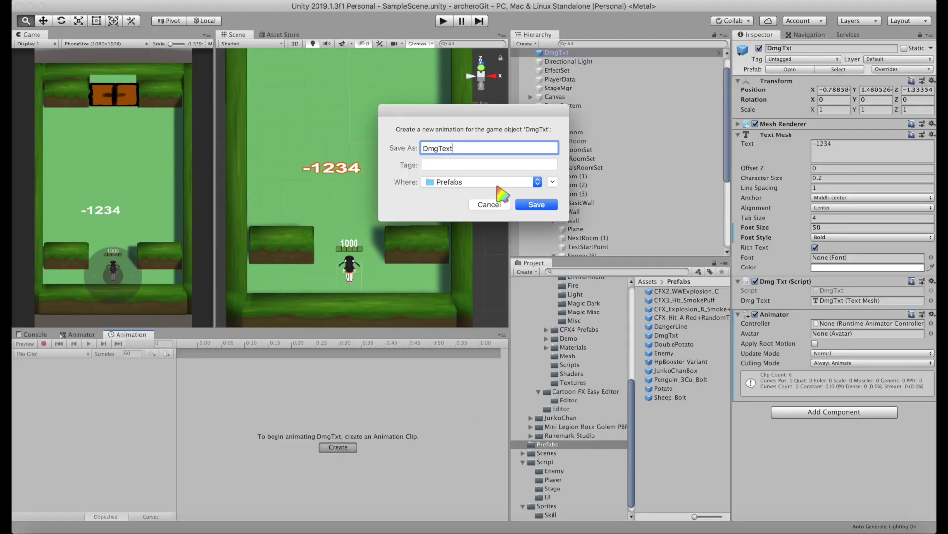
{"action": "key", "text": "Return"}
{"action": "left_click", "coordinate": [91, 370]}
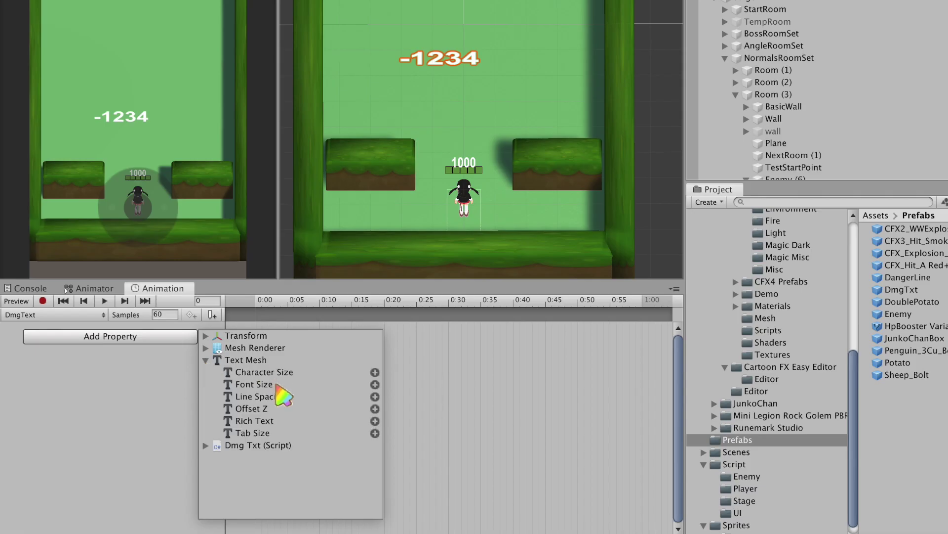
{"action": "left_click", "coordinate": [375, 372]}
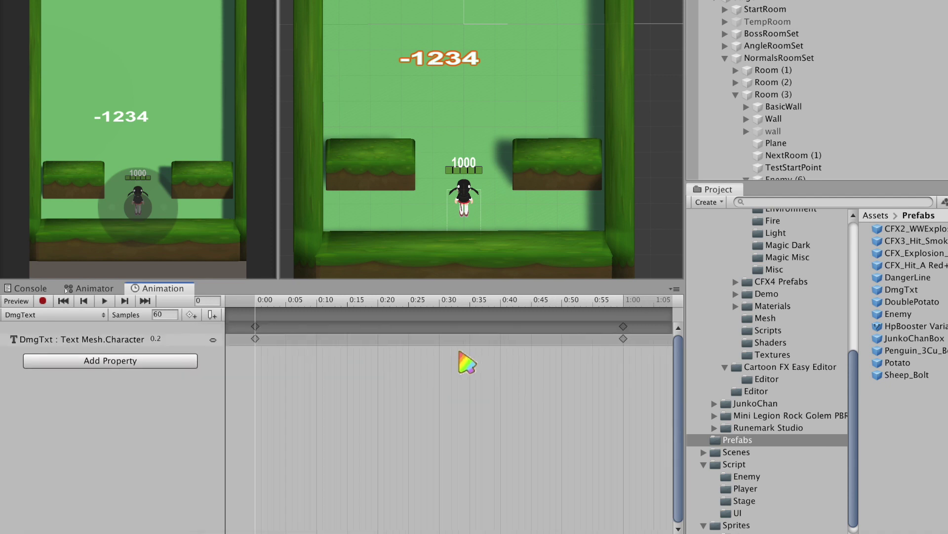
{"action": "left_click", "coordinate": [468, 327]}
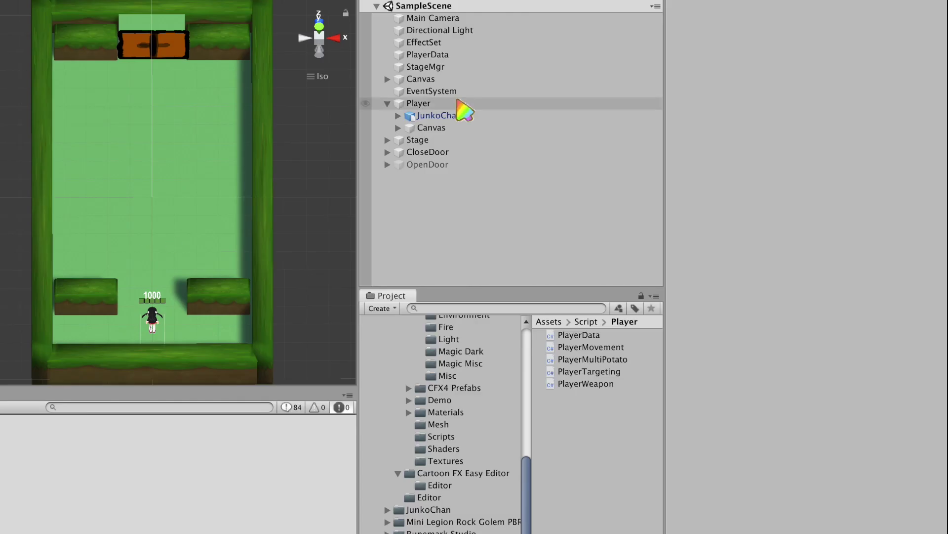
{"action": "left_click", "coordinate": [583, 518]}
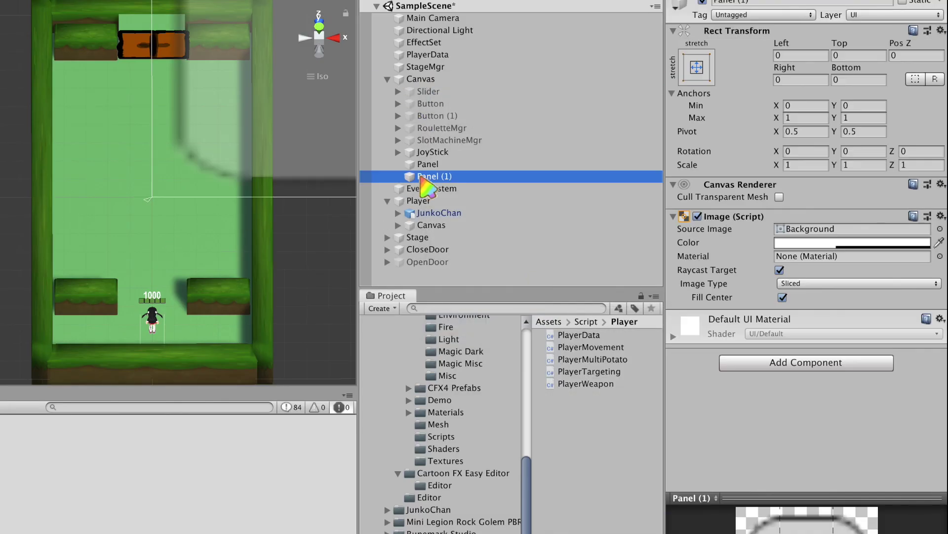
{"action": "left_click_drag", "start_coordinate": [402, 184], "coordinate": [447, 162]}
{"action": "type", "text": "EndGamePopUp"}
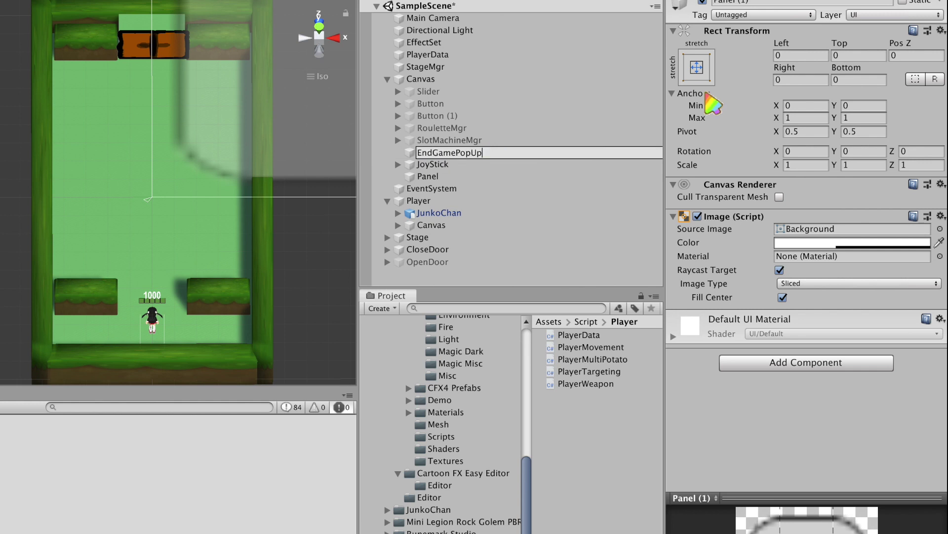
Name the panel EndGamePopUp and give it an Image child and a 'Stage :' Text child.
{"action": "key", "text": "Return"}
{"action": "double_click", "coordinate": [460, 152]}
{"action": "right_click", "coordinate": [459, 152]}
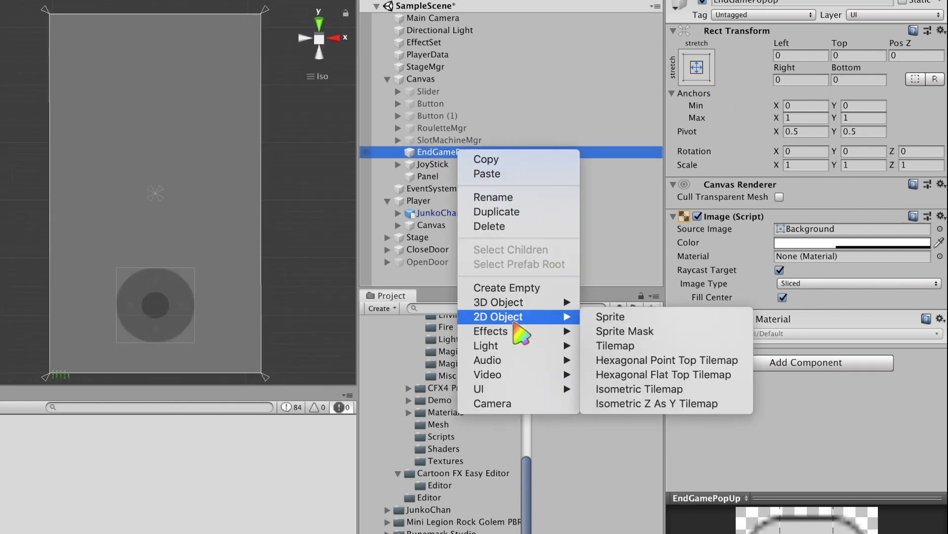
{"action": "mouse_move", "coordinate": [514, 389]}
{"action": "left_click", "coordinate": [637, 425]}
{"action": "left_click", "coordinate": [697, 67]}
{"action": "left_click", "coordinate": [794, 227]}
{"action": "right_click", "coordinate": [448, 152]}
{"action": "mouse_move", "coordinate": [494, 389]}
{"action": "left_click", "coordinate": [595, 389]}
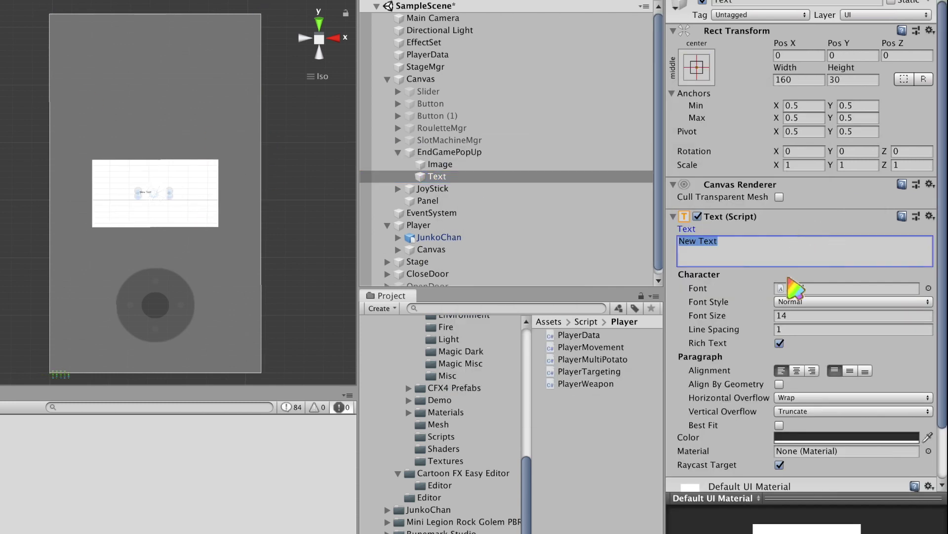
{"action": "type", "text": "Stage :"}
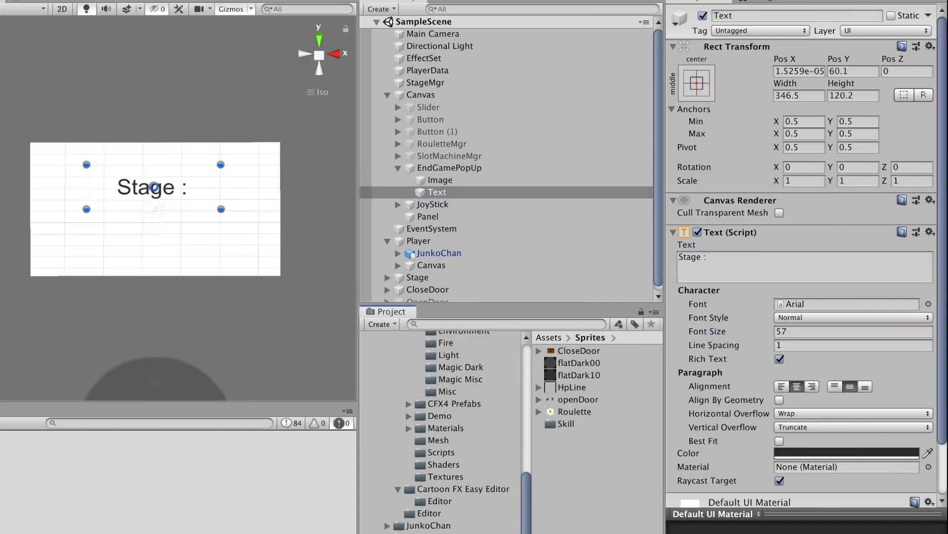
Import blue_panel as a sprite, use it as the Image's source, and deactivate EndGamePopUp.
{"action": "mouse_move", "coordinate": [455, 390]}
{"action": "left_mouse_down"}
{"action": "mouse_move", "coordinate": [594, 466]}
{"action": "mouse_move", "coordinate": [593, 489]}
{"action": "left_mouse_up"}
{"action": "left_click", "coordinate": [868, 46]}
{"action": "left_click", "coordinate": [837, 97]}
{"action": "left_click", "coordinate": [440, 180]}
{"action": "left_click_drag", "start_coordinate": [578, 351], "coordinate": [808, 245]}
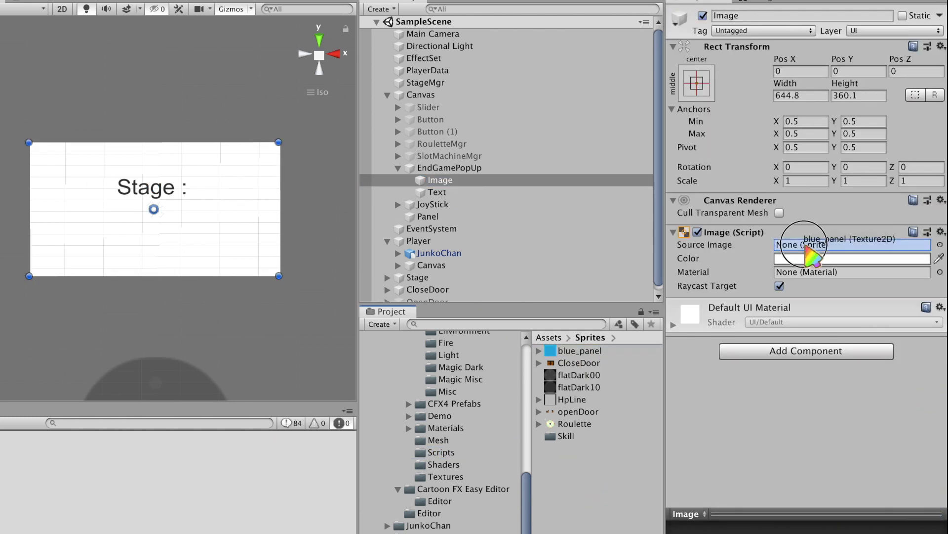
{"action": "left_click", "coordinate": [573, 168]}
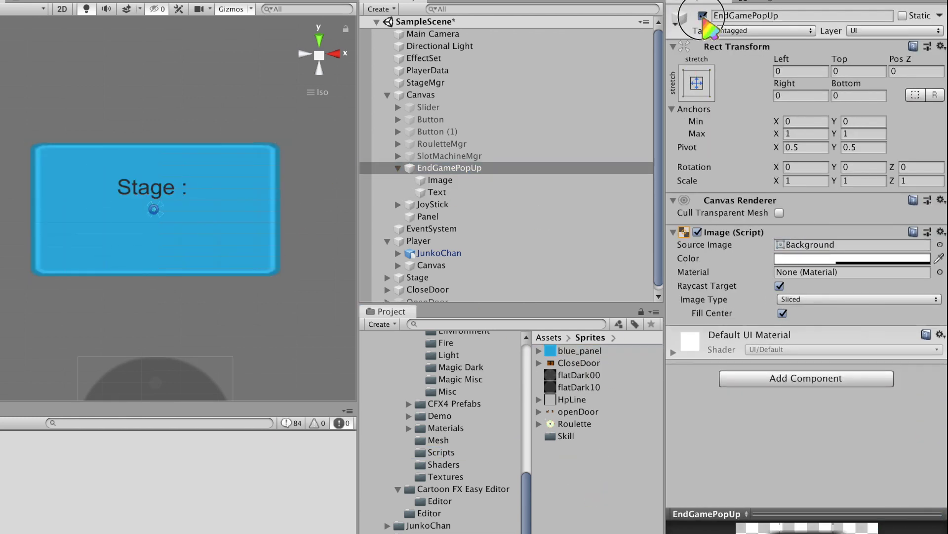
{"action": "left_click", "coordinate": [703, 15]}
In the Canvas's UiController, assign EndGamePopUp as End Game GO and its Text as Clear Room Cnt.
{"action": "left_click", "coordinate": [544, 94]}
{"action": "scroll", "coordinate": [805, 247], "scroll_direction": "down", "scroll_amount": 10}
{"action": "left_click_drag", "start_coordinate": [435, 168], "coordinate": [791, 233]}
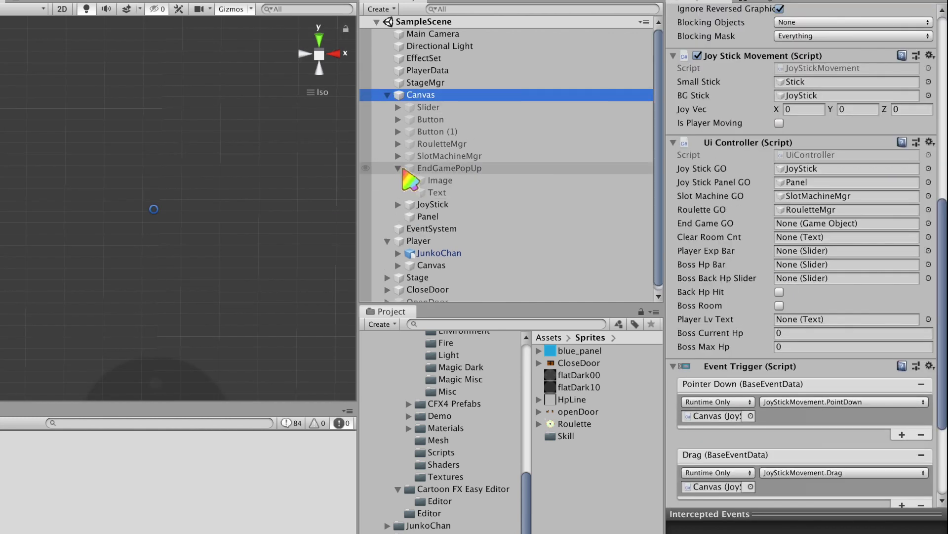
{"action": "left_click_drag", "start_coordinate": [437, 192], "coordinate": [810, 244]}
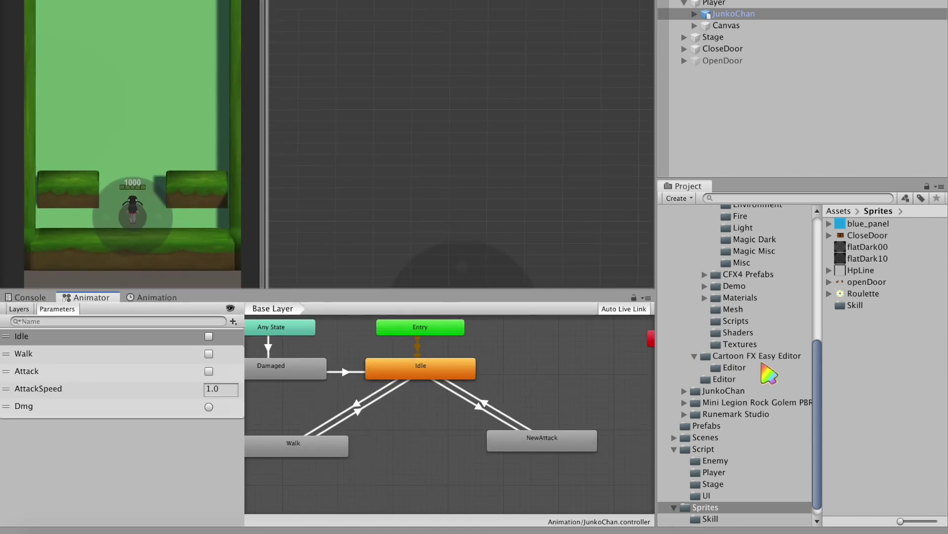
Add JunkoChan's Down animation clip as a new state in the Animator.
{"action": "scroll", "coordinate": [761, 364], "scroll_direction": "up", "scroll_amount": 10}
{"action": "left_click", "coordinate": [724, 349]}
{"action": "left_click", "coordinate": [684, 349]}
{"action": "left_click", "coordinate": [726, 384]}
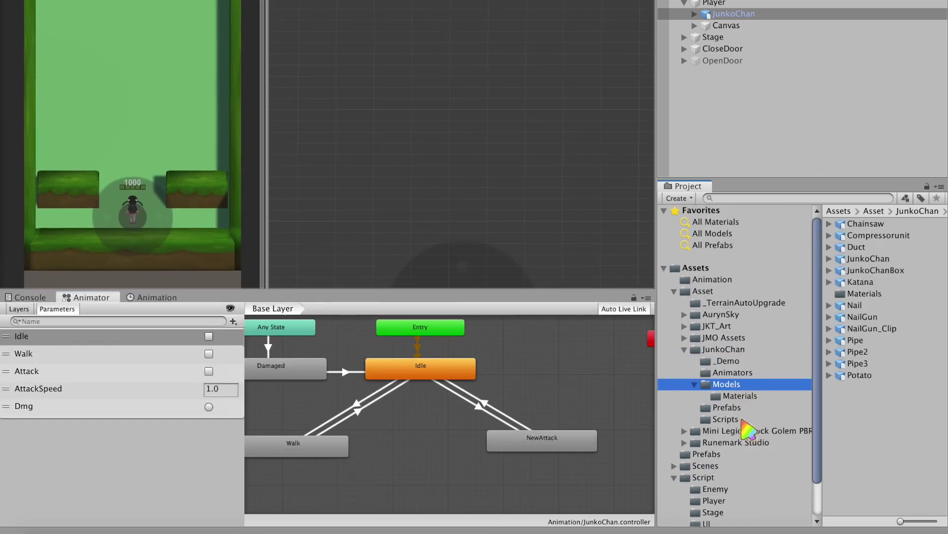
{"action": "left_click", "coordinate": [831, 258]}
{"action": "scroll", "coordinate": [875, 319], "scroll_direction": "down", "scroll_amount": 5}
{"action": "left_click", "coordinate": [870, 317]}
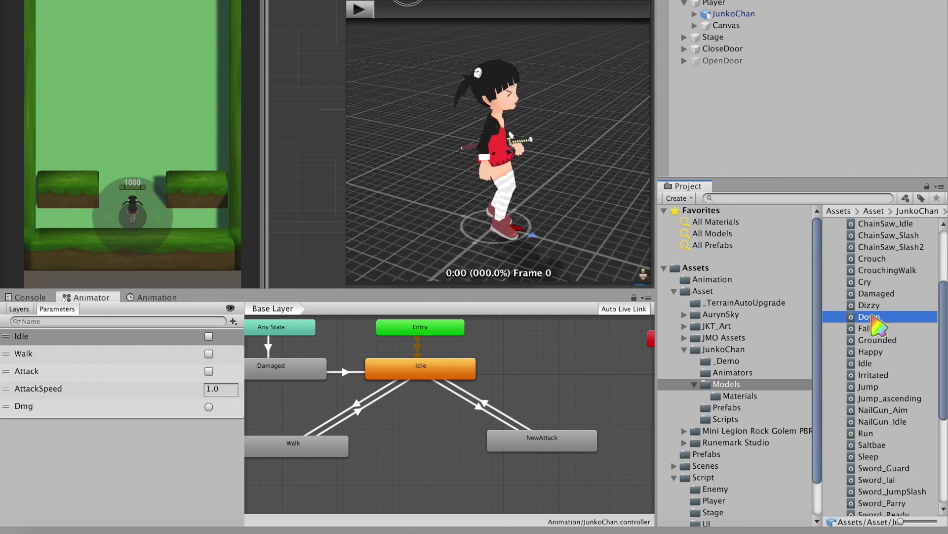
{"action": "left_click", "coordinate": [366, 14]}
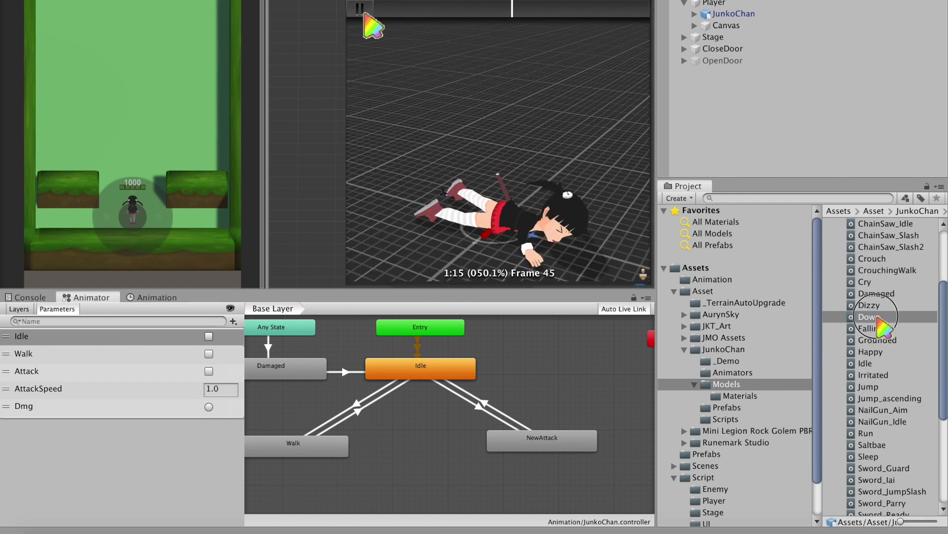
{"action": "left_click_drag", "start_coordinate": [878, 319], "coordinate": [410, 346]}
Make a transition from Any State to the Down state.
{"action": "scroll", "coordinate": [429, 329], "scroll_direction": "down", "scroll_amount": 2}
{"action": "scroll", "coordinate": [430, 329], "scroll_direction": "up", "scroll_amount": 2}
{"action": "right_click", "coordinate": [383, 368]}
{"action": "left_click", "coordinate": [420, 371]}
{"action": "left_click", "coordinate": [378, 342]}
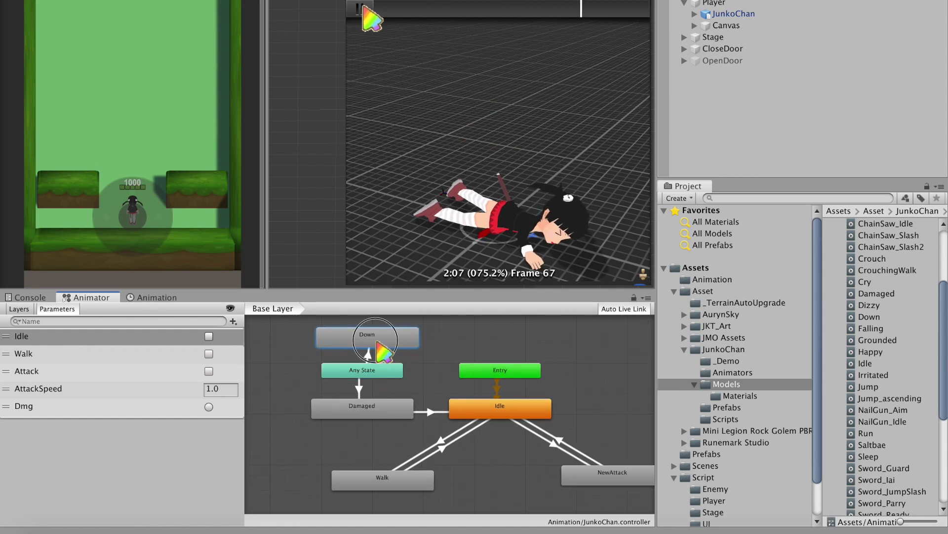
Add a Dead trigger parameter and set it as the transition's condition.
{"action": "left_click", "coordinate": [233, 321]}
{"action": "left_click", "coordinate": [252, 372]}
{"action": "type", "text": "Dead"}
{"action": "key", "text": "Return"}
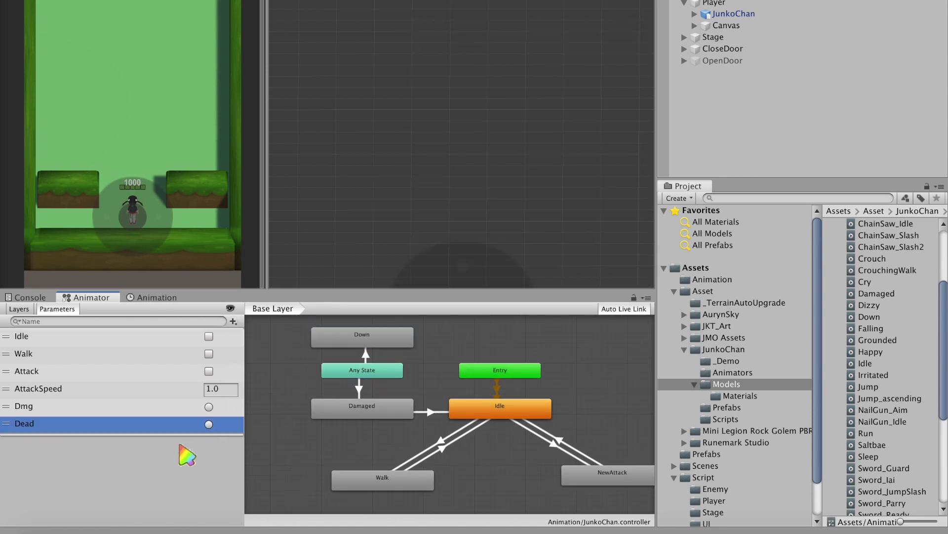
{"action": "left_click", "coordinate": [366, 355]}
{"action": "left_click", "coordinate": [909, 406]}
{"action": "left_click", "coordinate": [721, 386]}
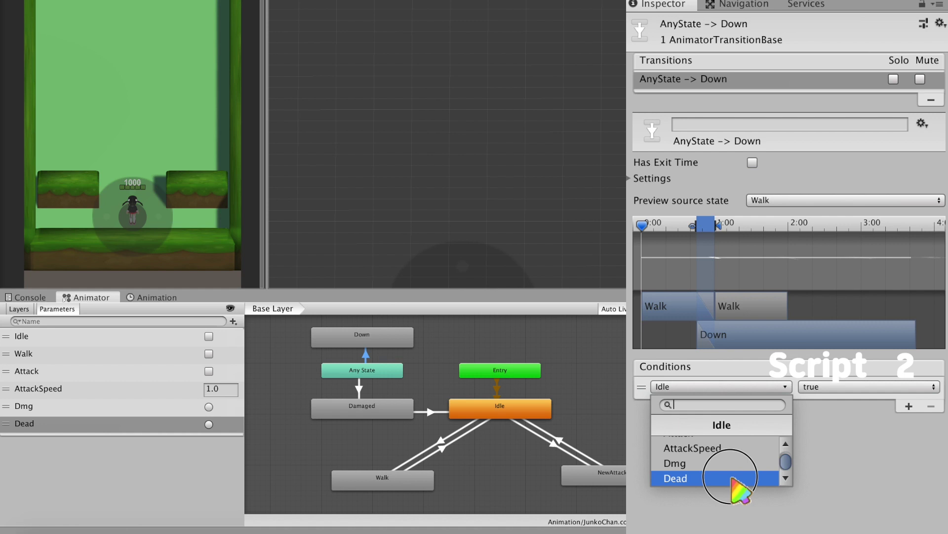
{"action": "left_click", "coordinate": [732, 477]}
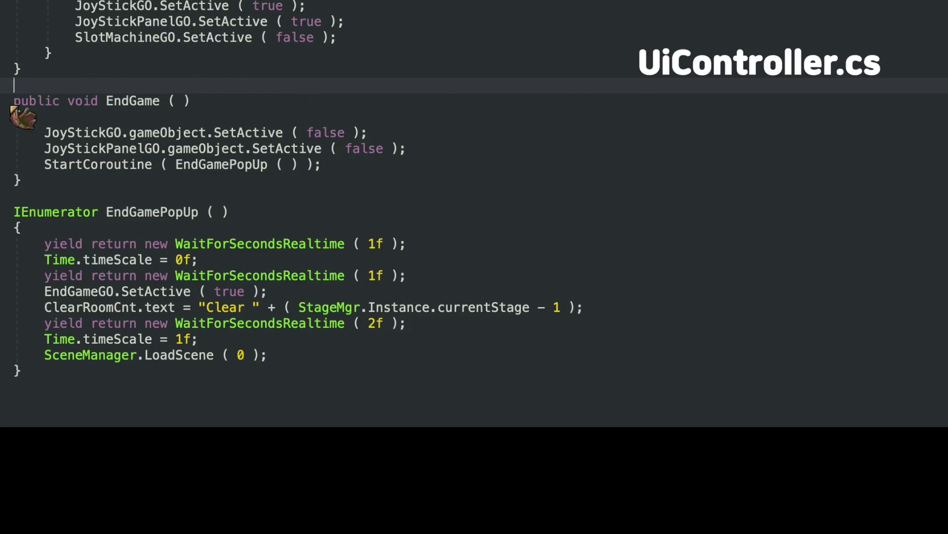
Write UiController's EndGame and EndGamePopUp coroutine using Time.timeScale and SceneManager.LoadScene(0).
{"action": "left_click", "coordinate": [239, 389]}
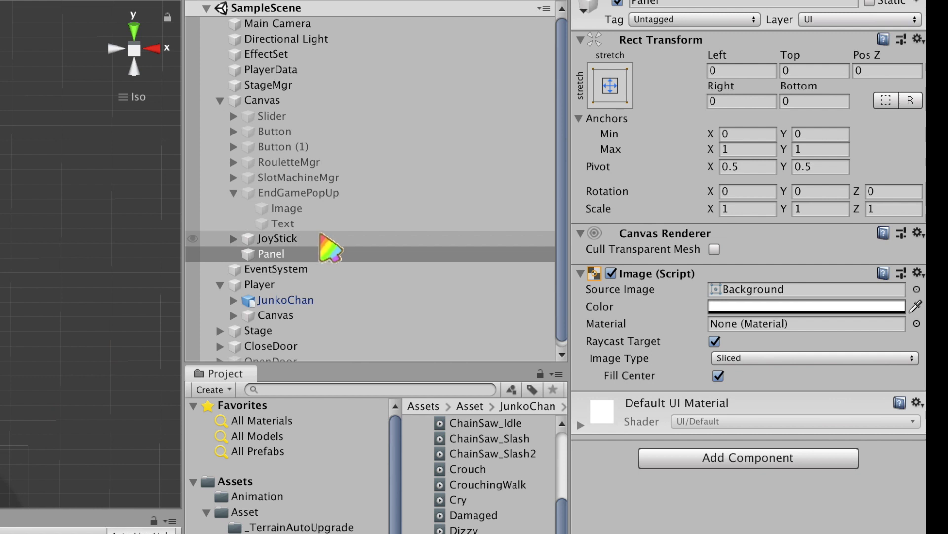
Change StageMgr's Current Stage value in the Inspector to start at a later stage.
{"action": "left_click", "coordinate": [298, 87]}
{"action": "scroll", "coordinate": [731, 494], "scroll_direction": "down", "scroll_amount": 10}
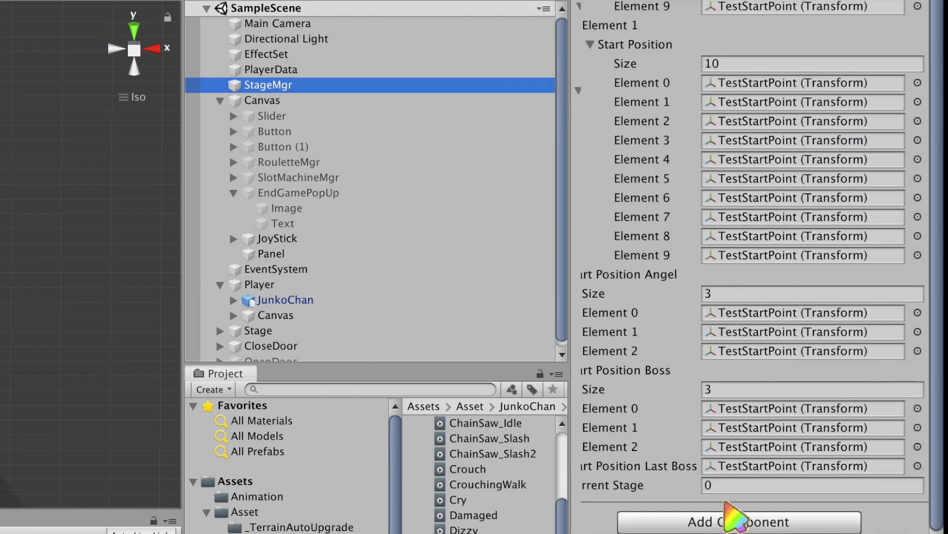
{"action": "left_click", "coordinate": [727, 486]}
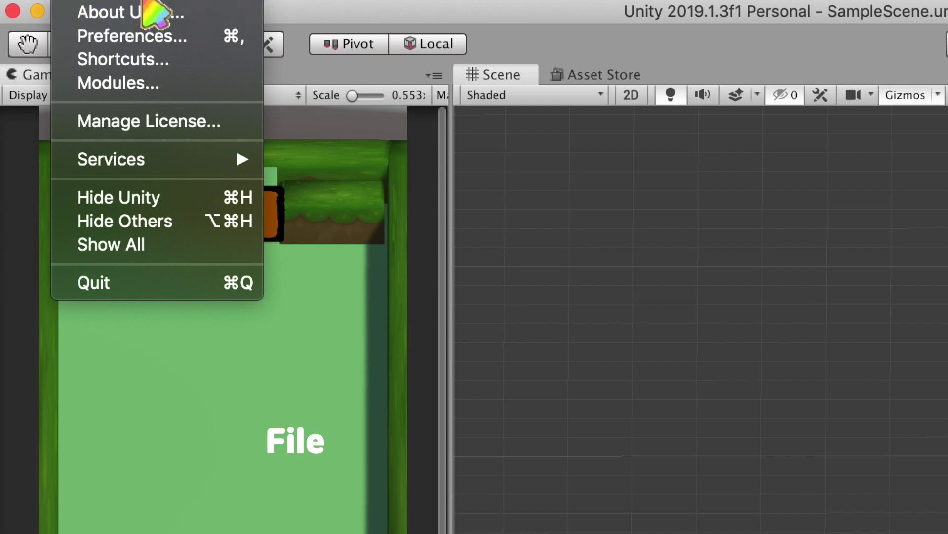
Add the open SampleScene to the Build Settings scene list.
{"action": "mouse_move", "coordinate": [148, 1]}
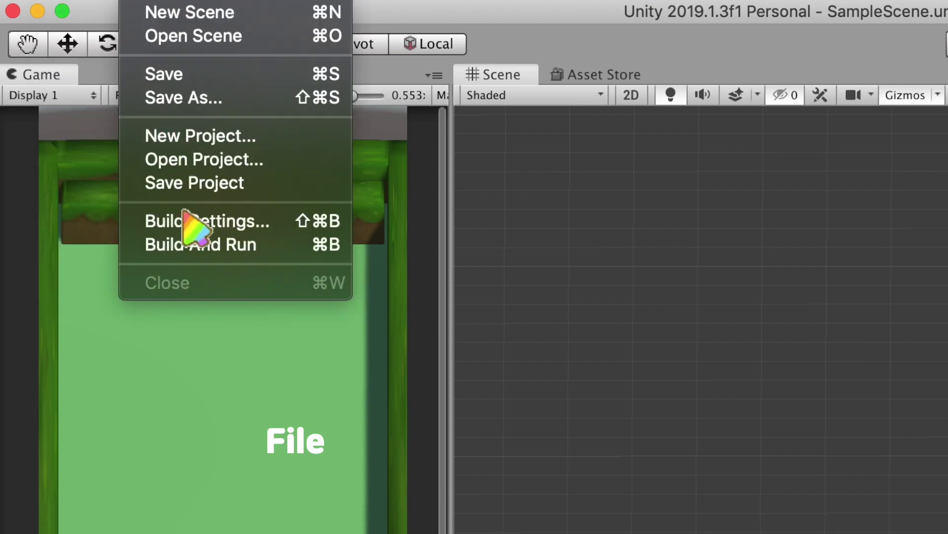
{"action": "left_click", "coordinate": [190, 227]}
{"action": "left_click", "coordinate": [662, 270]}
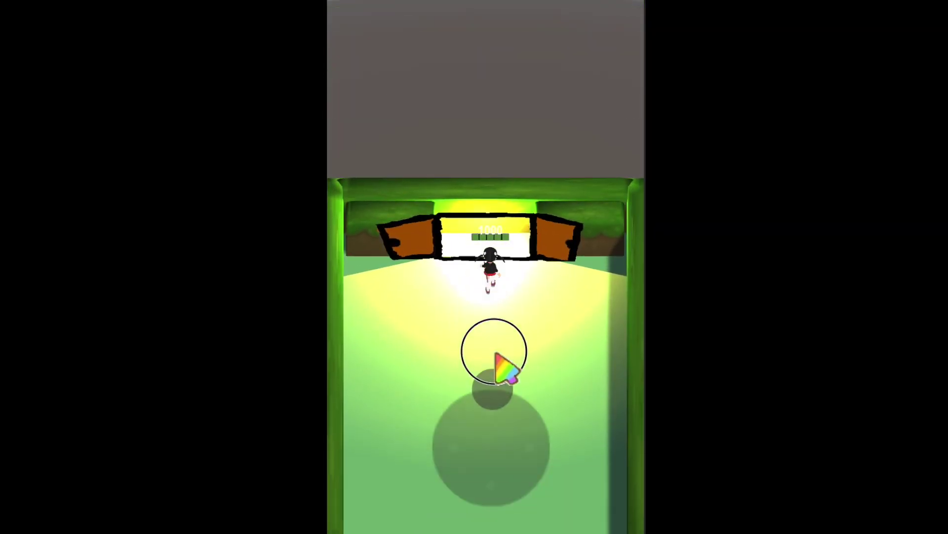
Walk the character through the cleared room's door into the golem room with the joystick.
{"action": "left_click_drag", "start_coordinate": [485, 361], "coordinate": [494, 355]}
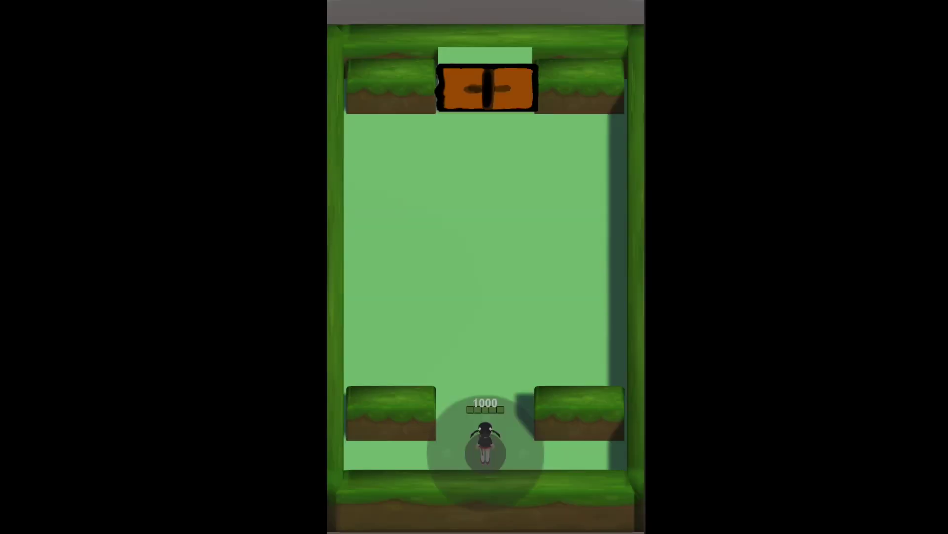
{"action": "left_click_drag", "start_coordinate": [495, 375], "coordinate": [457, 318]}
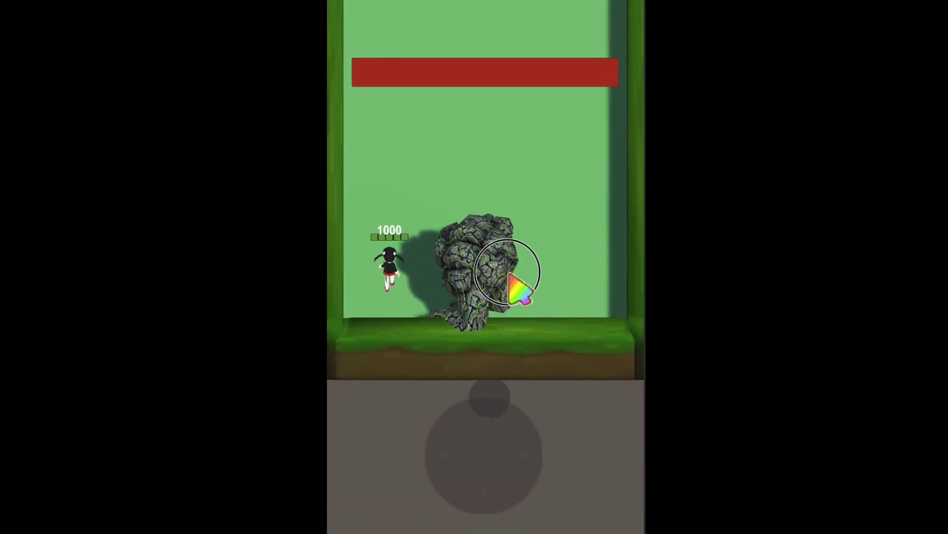
{"action": "left_click_drag", "start_coordinate": [457, 318], "coordinate": [430, 221]}
Fight the rock golem until HP reaches 0, then dismiss the result panel to restart at Lv.1.
{"action": "left_click_drag", "start_coordinate": [478, 404], "coordinate": [507, 395]}
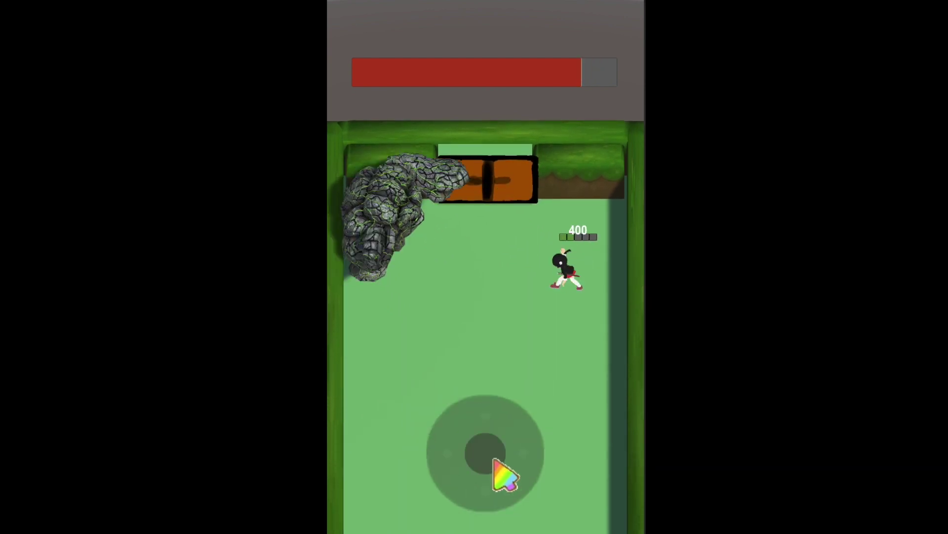
{"action": "mouse_move", "coordinate": [525, 461]}
{"action": "left_mouse_down"}
{"action": "mouse_move", "coordinate": [482, 512]}
{"action": "mouse_move", "coordinate": [484, 446]}
{"action": "mouse_move", "coordinate": [377, 503]}
{"action": "left_mouse_up"}
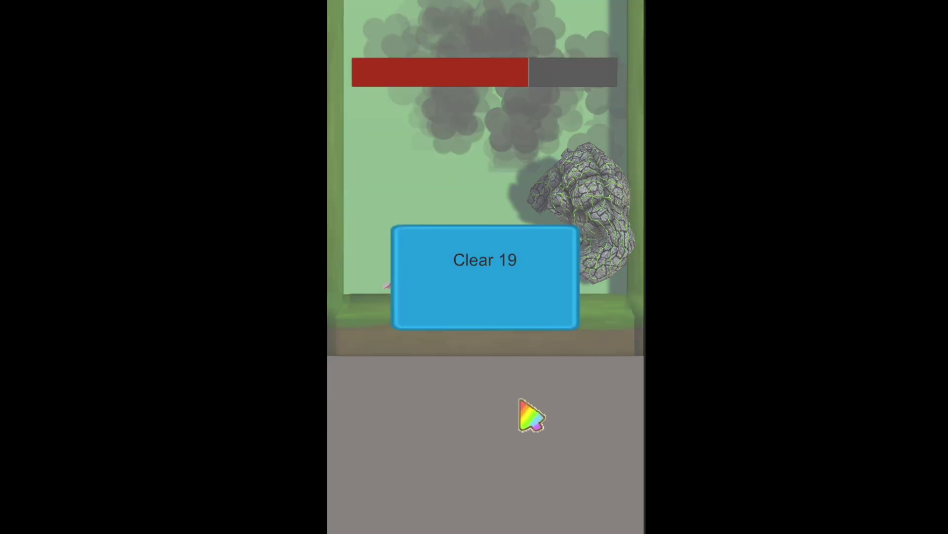
{"action": "left_click", "coordinate": [531, 400]}
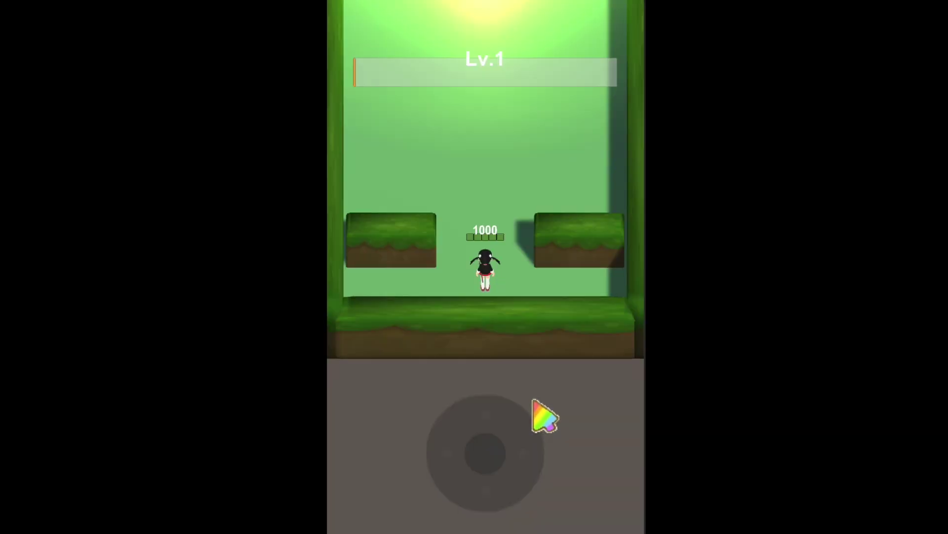